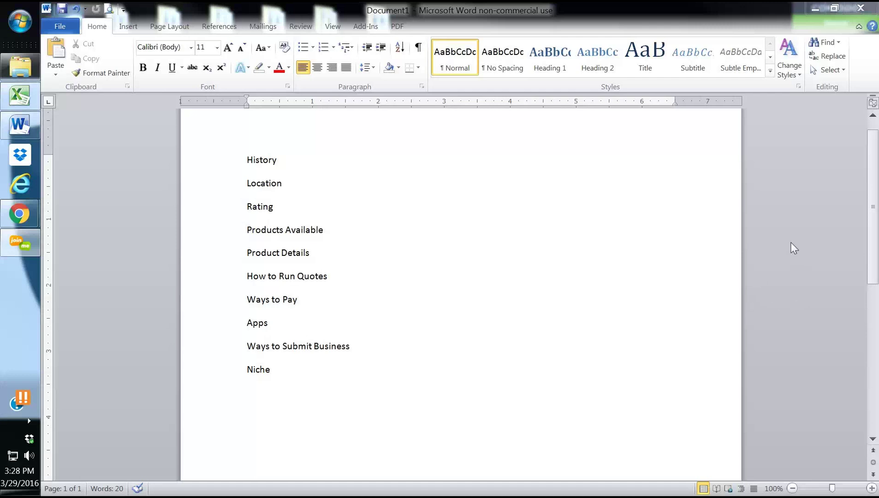
- Switch to the LTC quote page in Chrome and set Partnership Plan to Yes for both applicants
{"action": "left_click", "coordinate": [812, 11]}
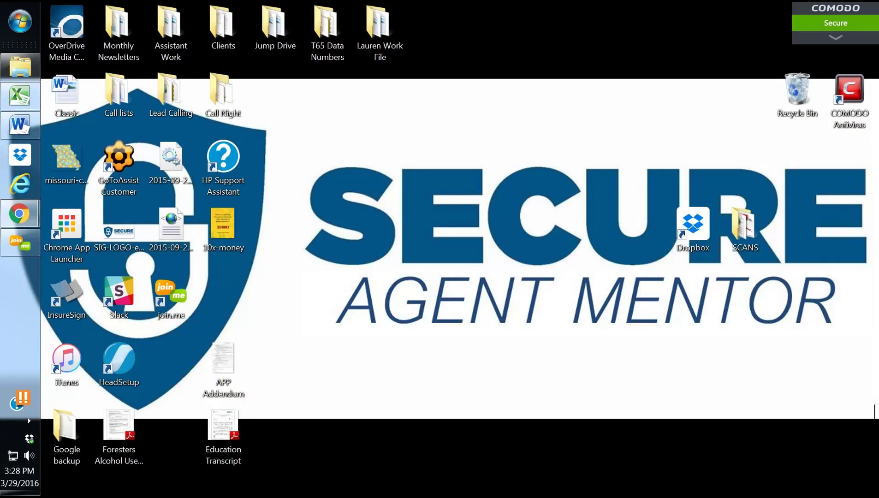
{"action": "key", "text": "alt+Tab"}
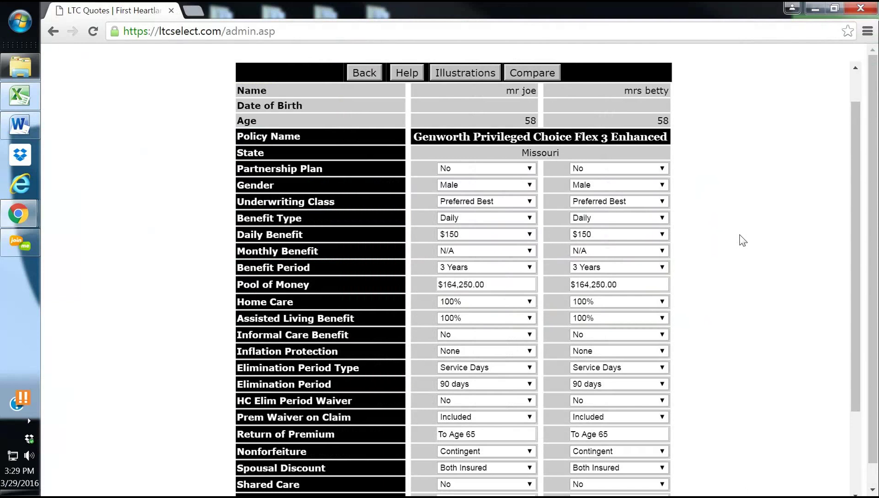
{"action": "scroll", "coordinate": [743, 240], "scroll_direction": "down", "scroll_amount": 3}
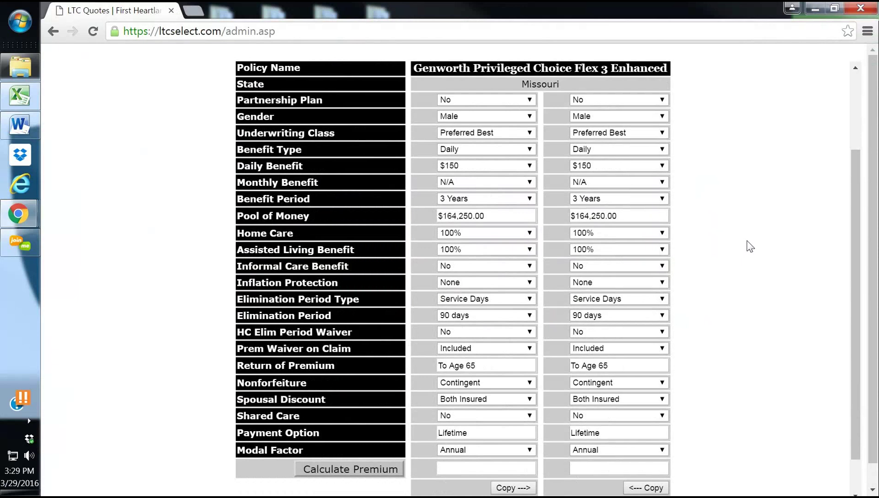
{"action": "left_click", "coordinate": [494, 103]}
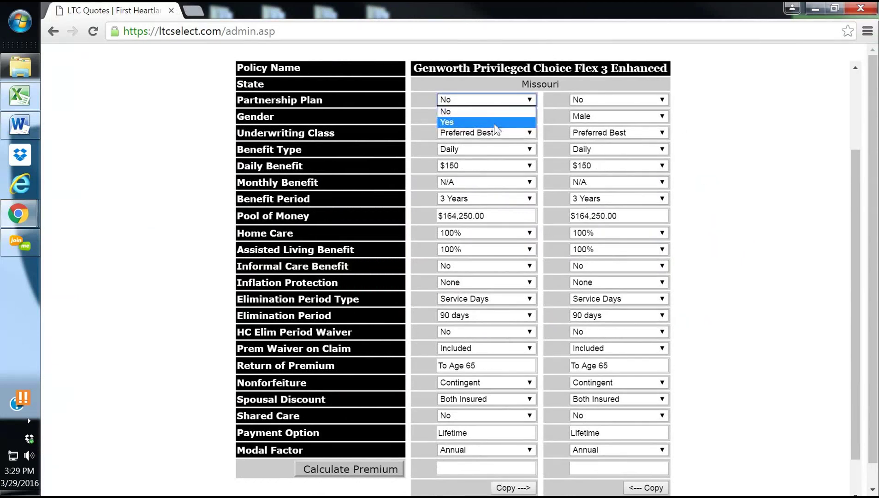
{"action": "left_click", "coordinate": [494, 122]}
{"action": "scroll", "coordinate": [714, 162], "scroll_direction": "up", "scroll_amount": 3}
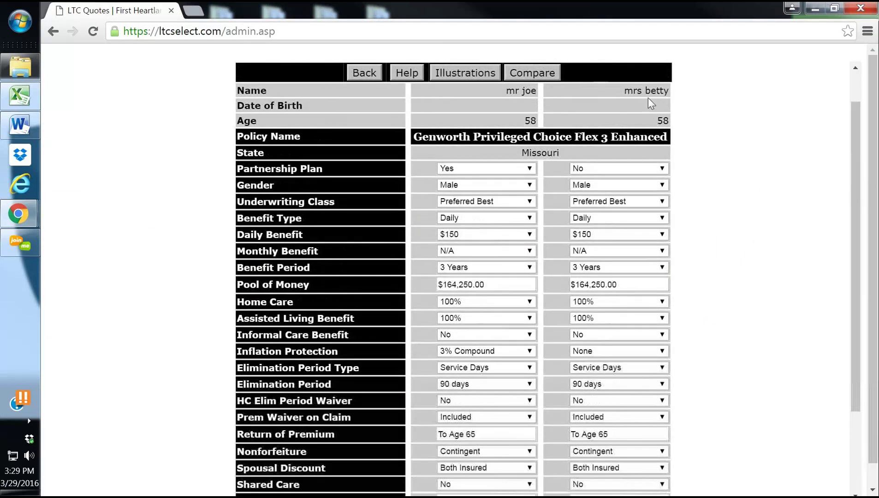
{"action": "scroll", "coordinate": [742, 202], "scroll_direction": "down", "scroll_amount": 3}
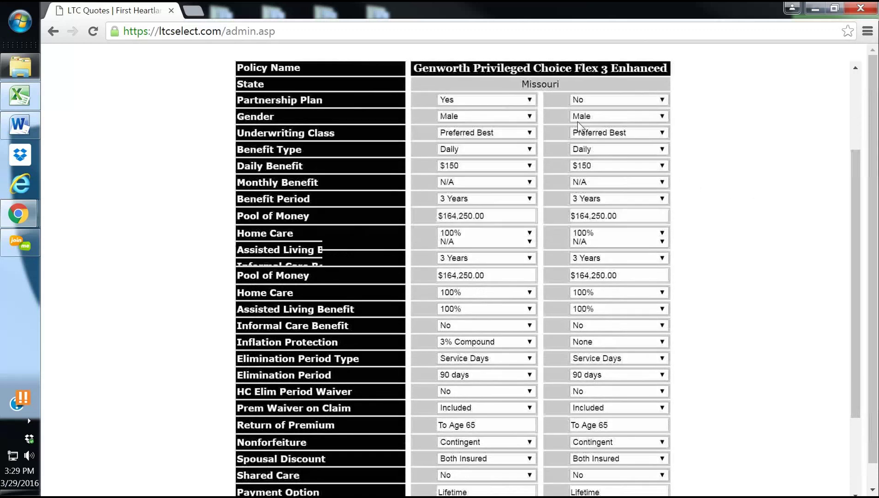
{"action": "left_click", "coordinate": [620, 100]}
{"action": "left_click", "coordinate": [617, 120]}
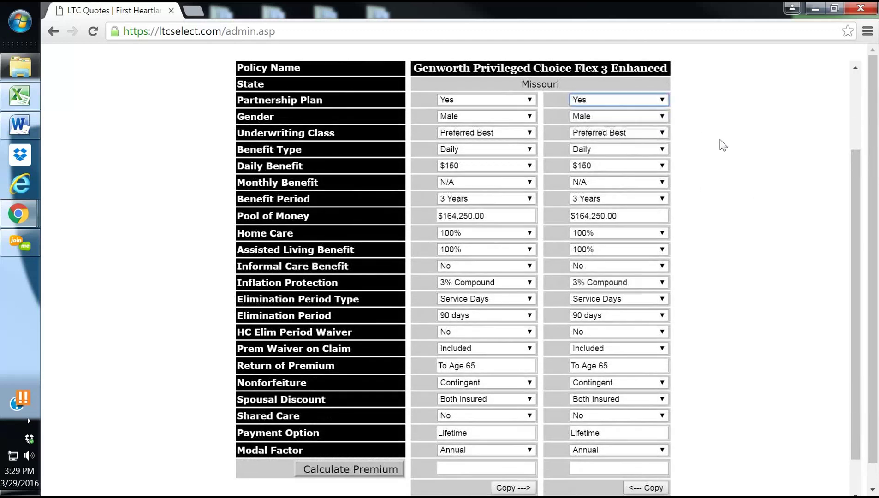
{"action": "left_click", "coordinate": [720, 140]}
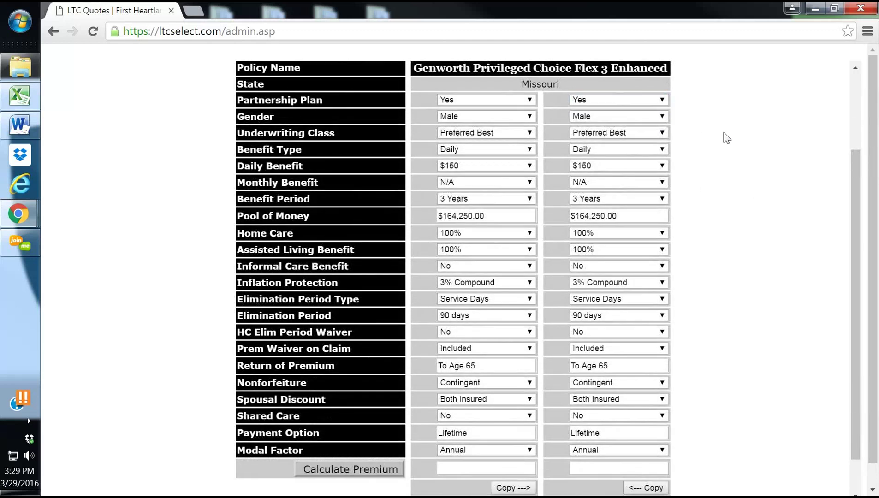
- Set the second applicant's gender to Female, and the underwriting class to Select for the first applicant and Preferred for the second
{"action": "left_click", "coordinate": [603, 119]}
{"action": "left_click", "coordinate": [595, 138]}
{"action": "left_click", "coordinate": [508, 132]}
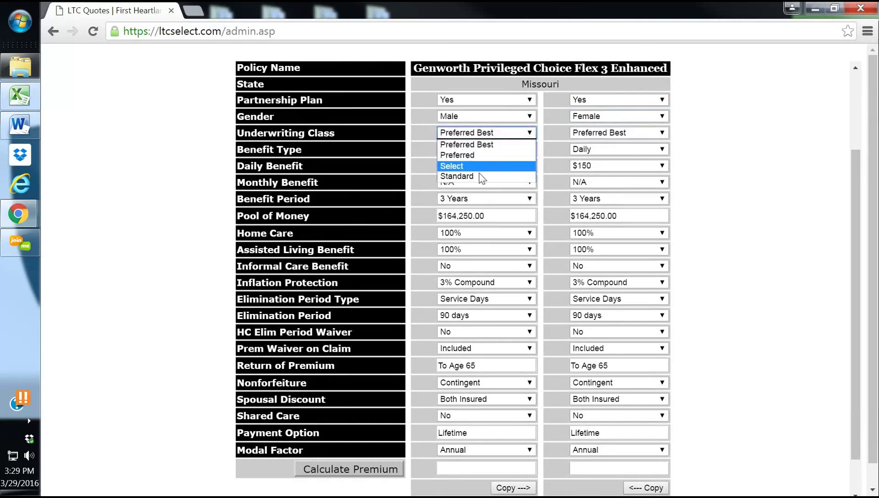
{"action": "left_click", "coordinate": [470, 166]}
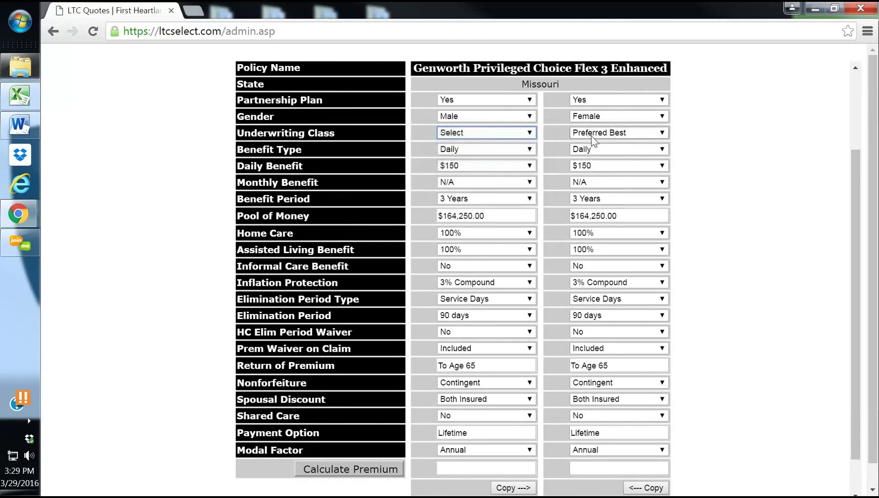
{"action": "left_click", "coordinate": [600, 134]}
{"action": "left_click", "coordinate": [604, 158]}
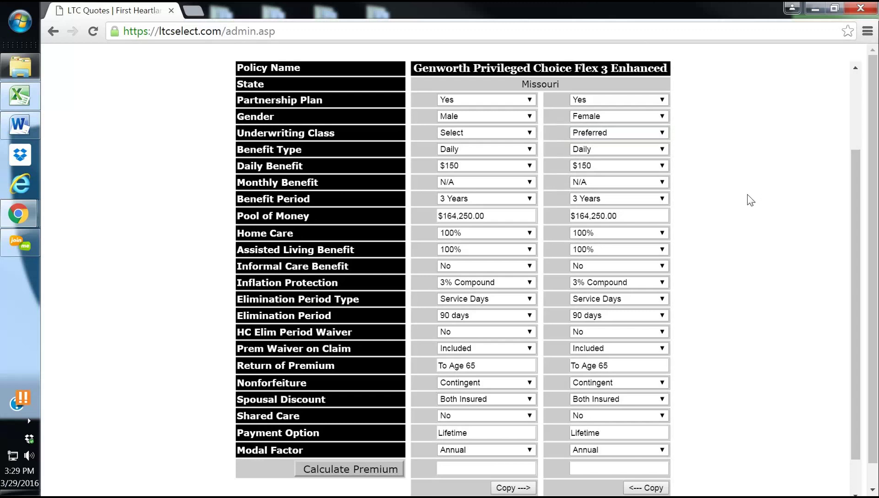
- Set both applicants' benefit type to Monthly and their monthly benefit to $4000
{"action": "left_click", "coordinate": [488, 149]}
{"action": "left_click", "coordinate": [486, 173]}
{"action": "left_click", "coordinate": [604, 152]}
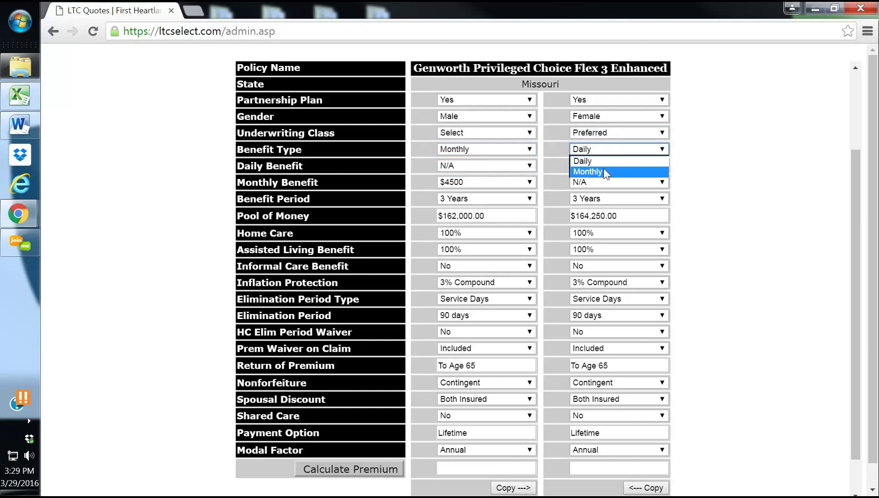
{"action": "left_click", "coordinate": [604, 172]}
{"action": "left_click", "coordinate": [616, 182]}
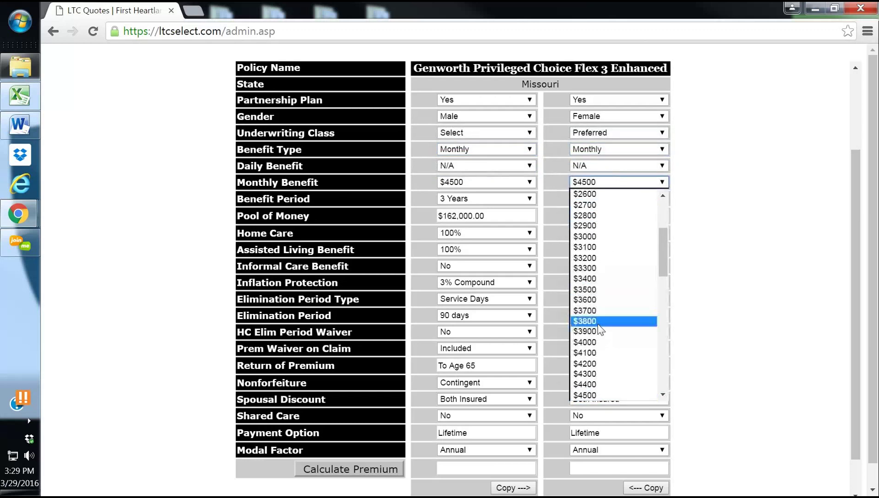
{"action": "left_click", "coordinate": [597, 342]}
{"action": "left_click", "coordinate": [512, 185]}
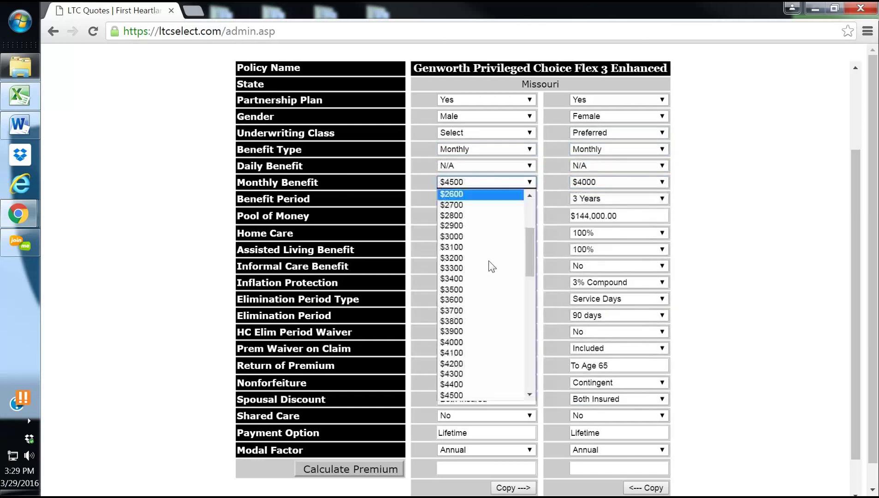
{"action": "left_click", "coordinate": [477, 343]}
{"action": "left_click", "coordinate": [548, 216]}
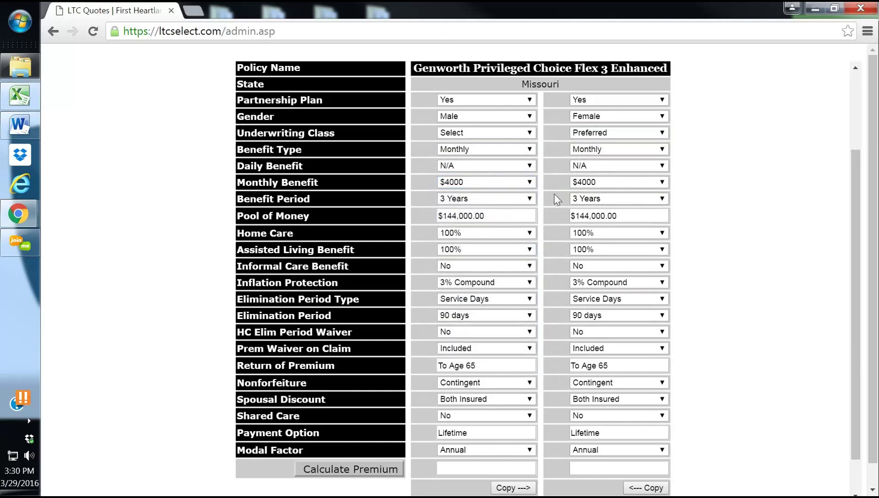
- Set the Elimination Period Type to Calendar Days for both applicants
{"action": "scroll", "coordinate": [481, 173], "scroll_direction": "down", "scroll_amount": 2}
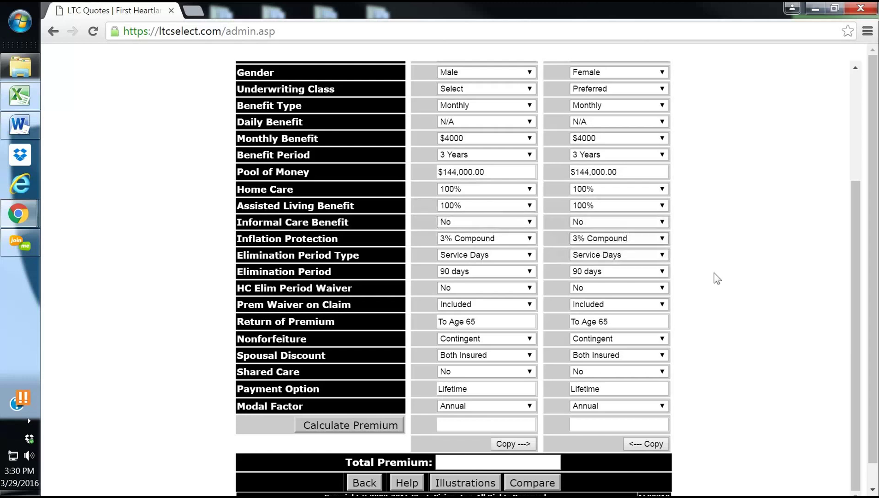
{"action": "scroll", "coordinate": [757, 280], "scroll_direction": "down", "scroll_amount": 1}
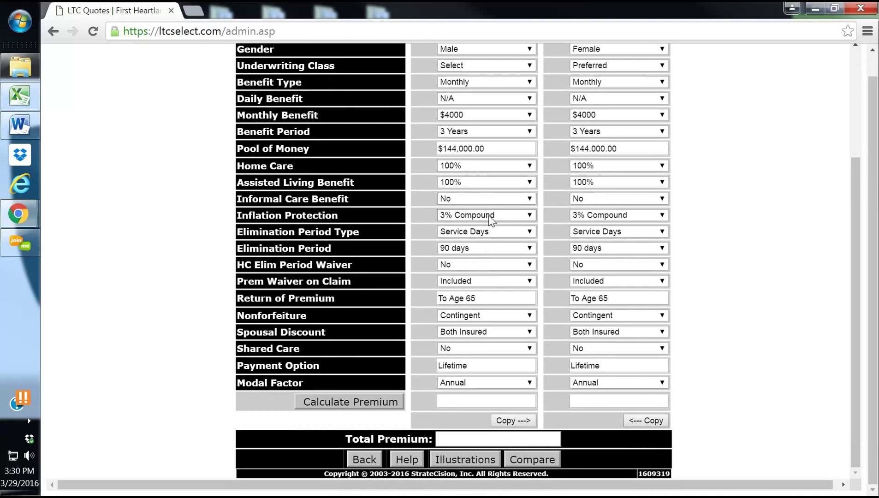
{"action": "left_click", "coordinate": [488, 234]}
{"action": "left_click", "coordinate": [487, 252]}
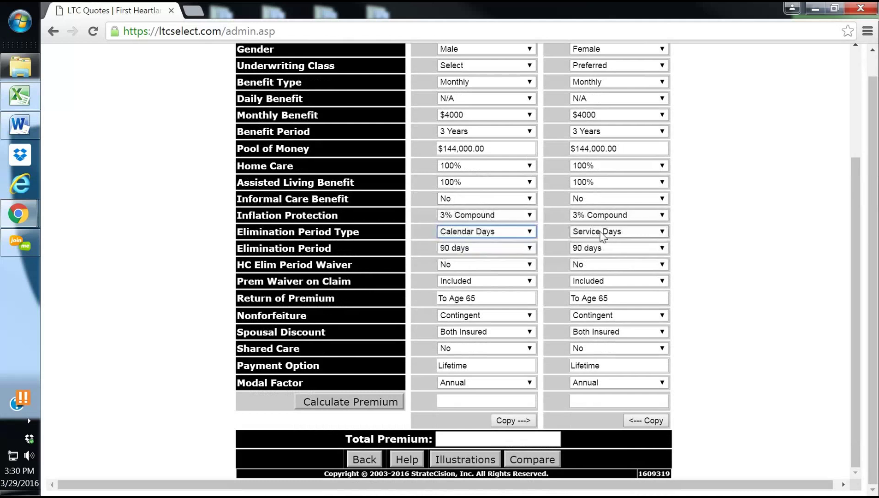
{"action": "left_click", "coordinate": [601, 234]}
{"action": "left_click", "coordinate": [608, 253]}
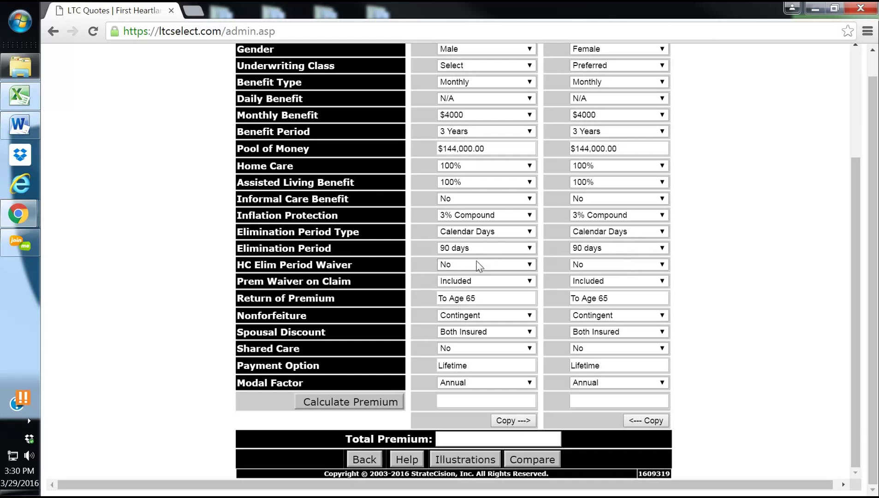
- Set the HC Elim Period Waiver to Yes for both applicants
{"action": "left_click", "coordinate": [496, 267]}
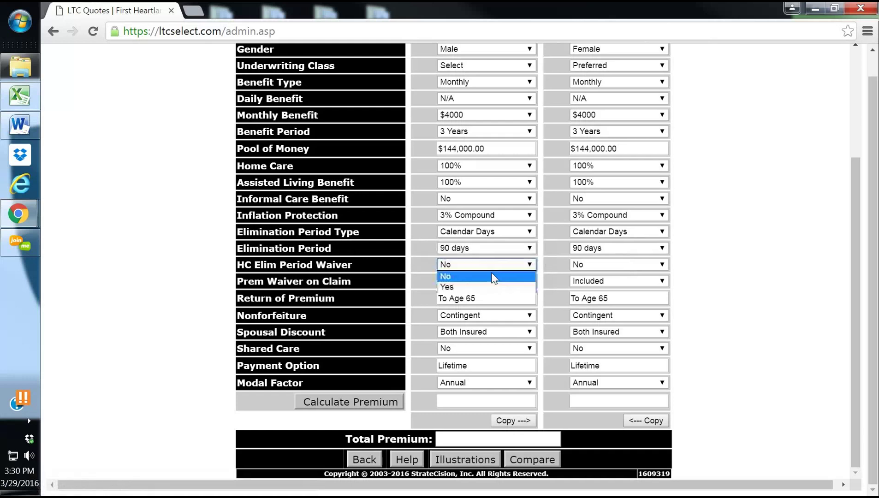
{"action": "left_click", "coordinate": [484, 287]}
{"action": "left_click", "coordinate": [622, 264]}
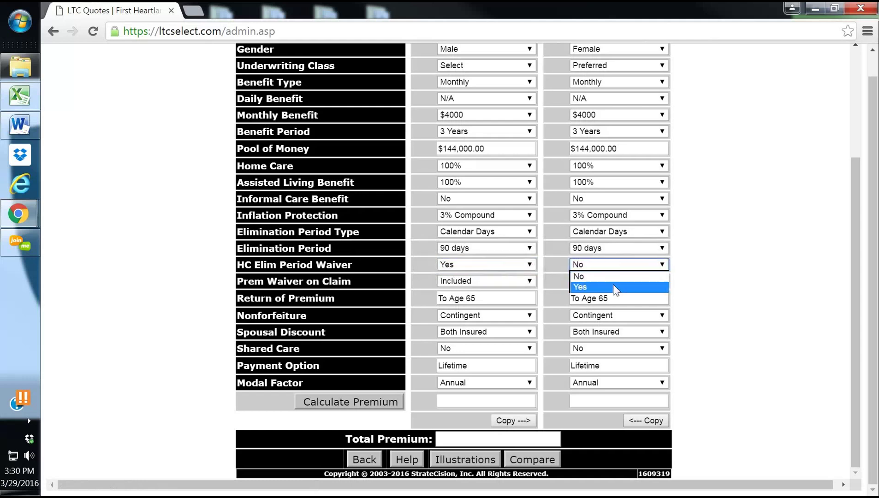
{"action": "left_click", "coordinate": [616, 288]}
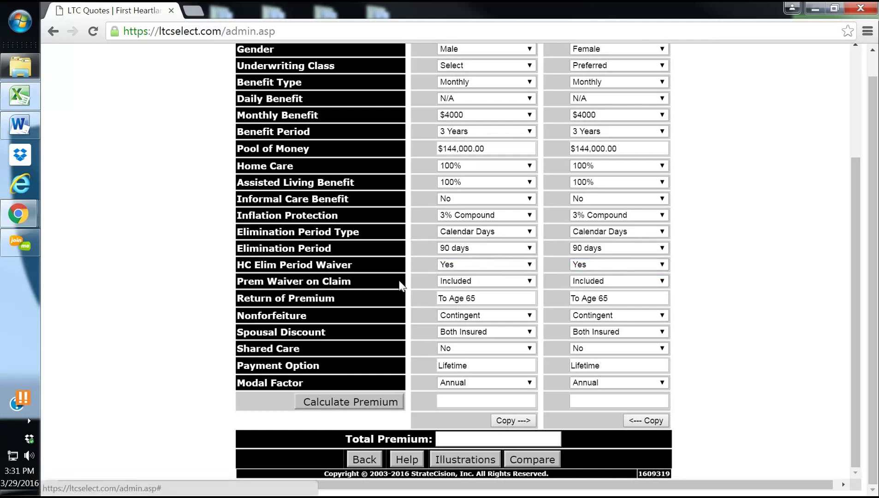
- Examine the available choices for Prem Waiver on Claim, Nonforfeiture, Spousal Discount and Shared Care
{"action": "left_click", "coordinate": [489, 281]}
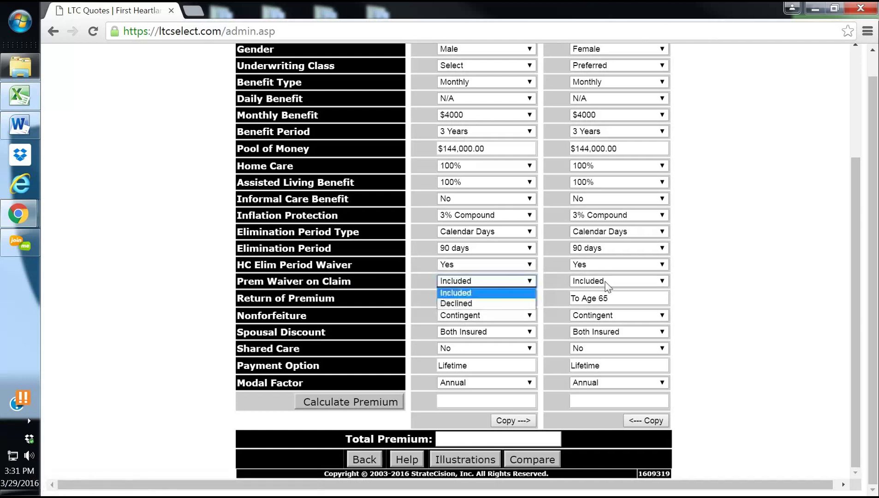
{"action": "left_click", "coordinate": [738, 284]}
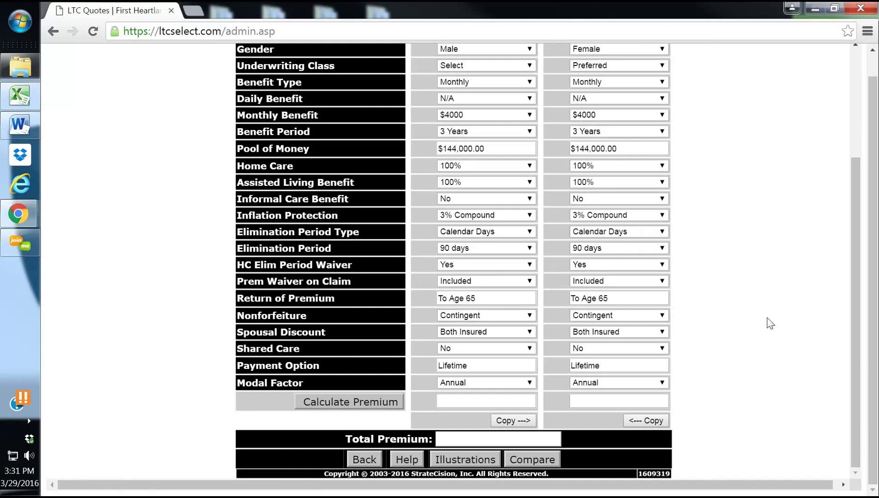
{"action": "left_click", "coordinate": [489, 317]}
{"action": "left_click", "coordinate": [486, 324]}
{"action": "left_click", "coordinate": [762, 334]}
{"action": "left_click", "coordinate": [478, 335]}
{"action": "left_click", "coordinate": [615, 345]}
{"action": "left_click", "coordinate": [532, 352]}
{"action": "left_click", "coordinate": [619, 350]}
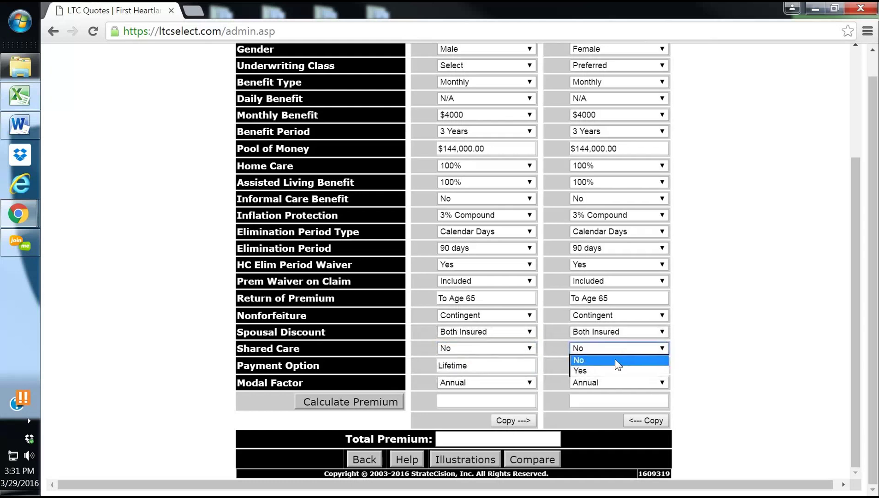
{"action": "left_click", "coordinate": [753, 346]}
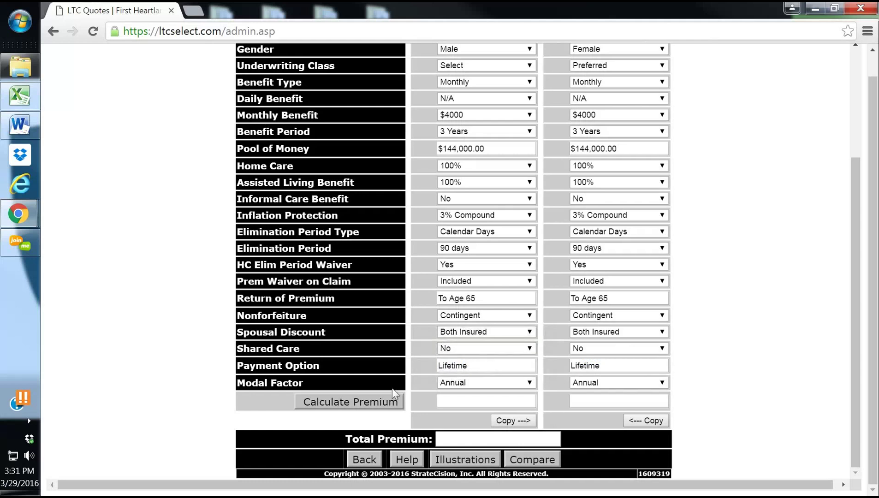
- Set the Modal Factor to Monthly for both applicants and calculate the premium
{"action": "left_click", "coordinate": [475, 382]}
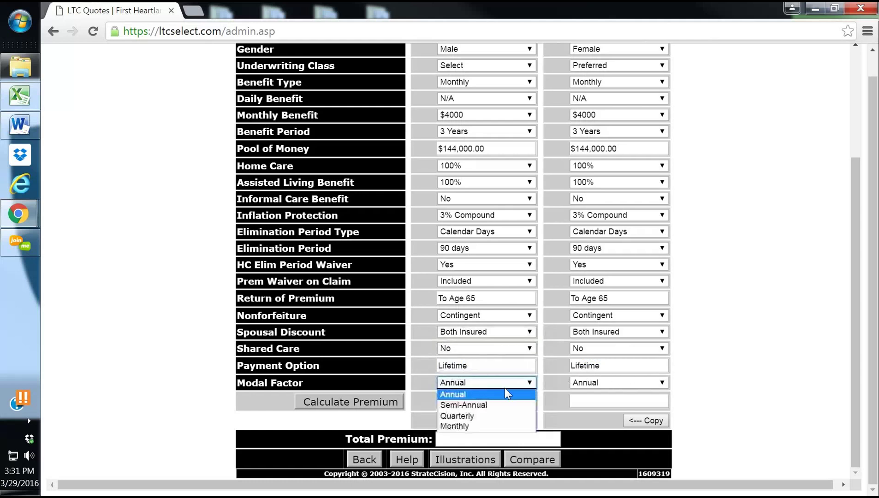
{"action": "left_click", "coordinate": [476, 425]}
{"action": "left_click", "coordinate": [593, 387]}
{"action": "left_click", "coordinate": [595, 425]}
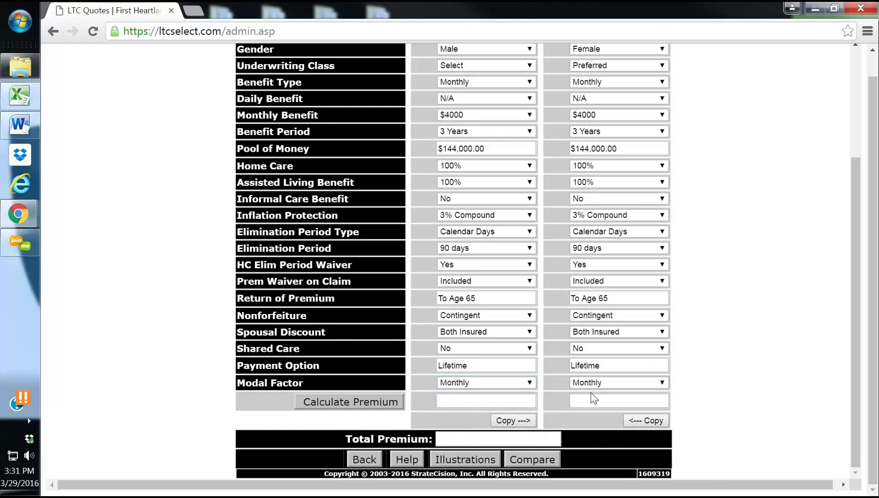
{"action": "left_click", "coordinate": [363, 397]}
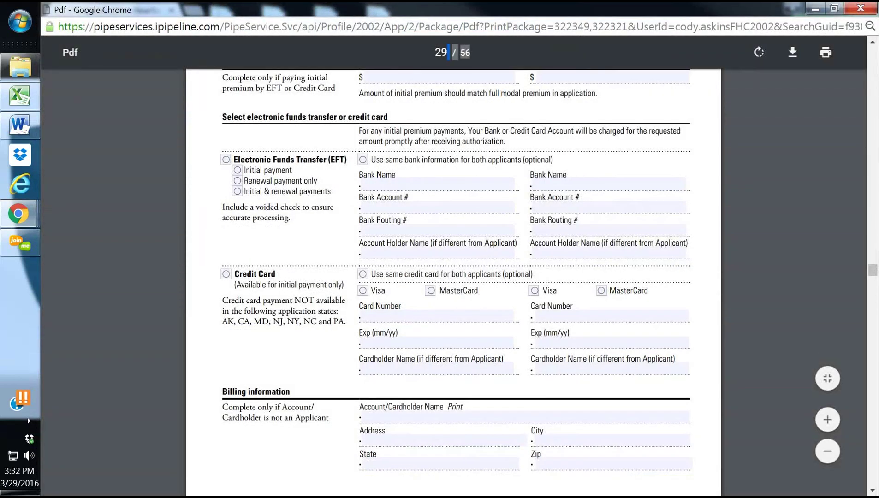
- Examine the electronic funds transfer and credit card payment options on page 29 of the application PDF
{"action": "left_click", "coordinate": [441, 52]}
{"action": "scroll", "coordinate": [747, 213], "scroll_direction": "up", "scroll_amount": 2}
{"action": "scroll", "coordinate": [738, 216], "scroll_direction": "down", "scroll_amount": 2}
{"action": "left_click", "coordinate": [226, 159]}
{"action": "left_click_drag", "start_coordinate": [347, 159], "coordinate": [244, 159]}
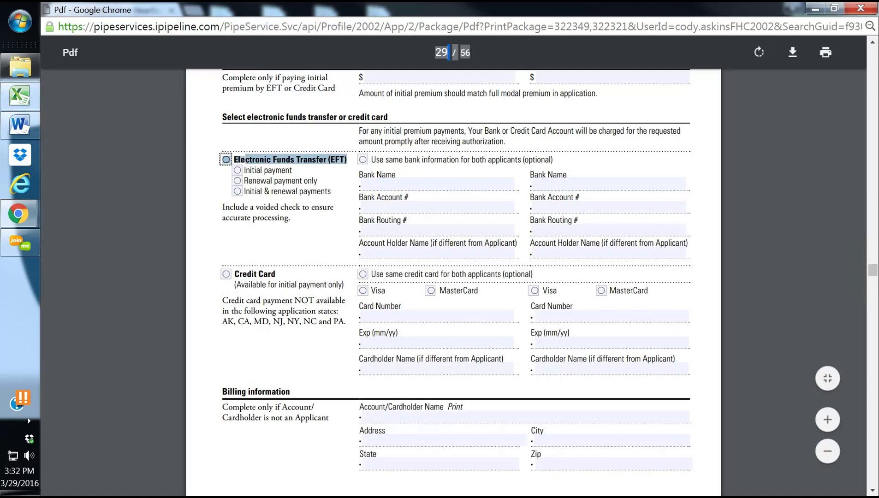
{"action": "left_click", "coordinate": [528, 280]}
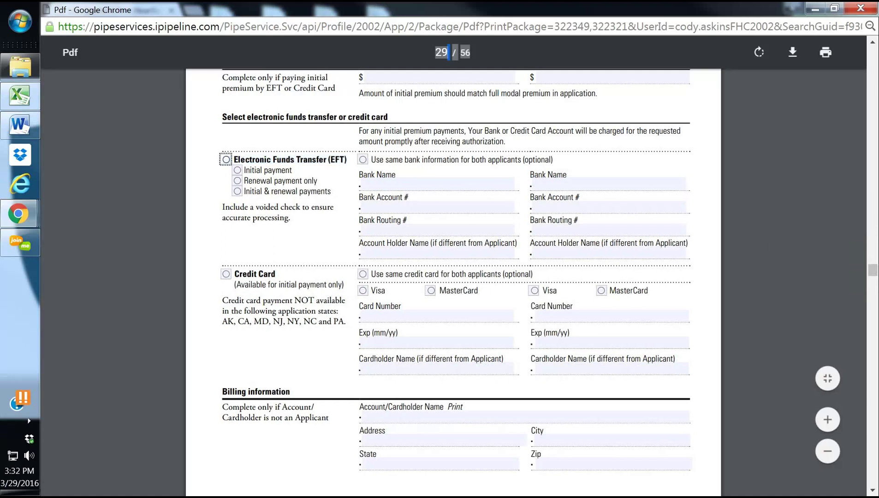
{"action": "left_click_drag", "start_coordinate": [276, 274], "coordinate": [247, 274]}
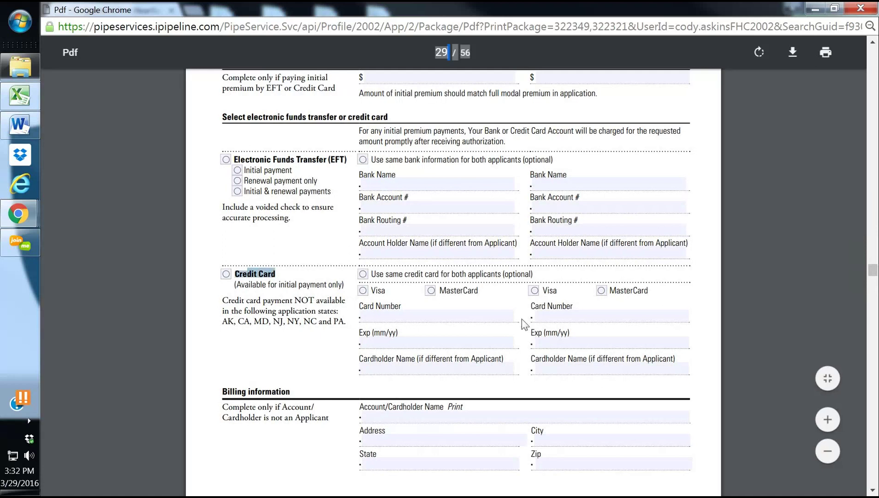
{"action": "left_click", "coordinate": [786, 300]}
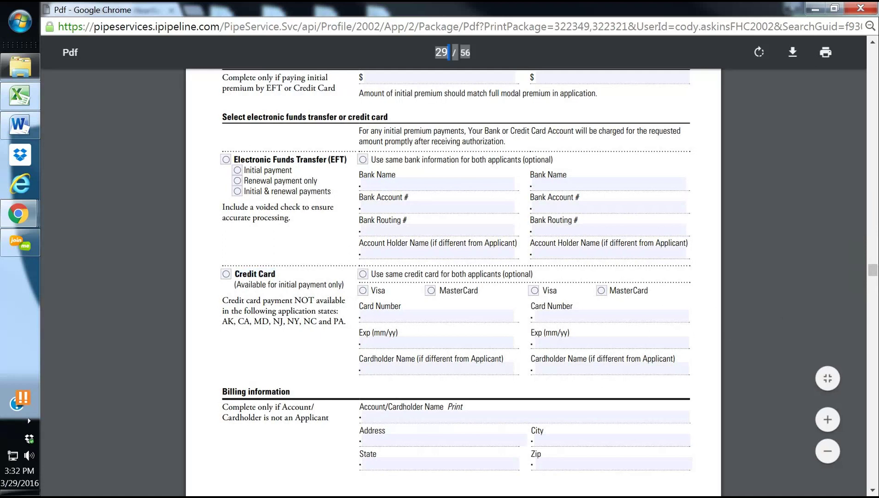